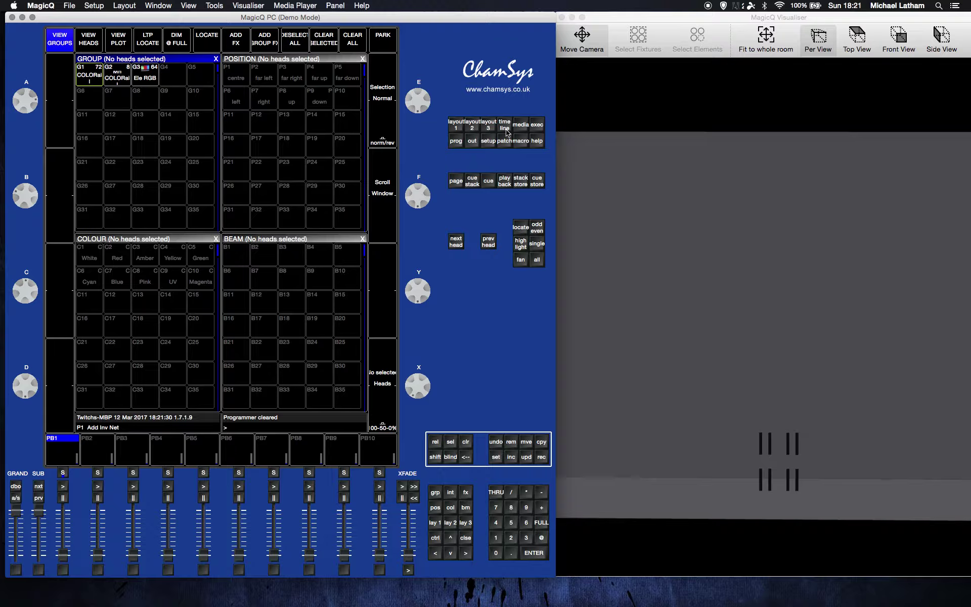
Review the patched COLORail heads, the head and channel outputs, and the 4x16 plan grid with its size setting
click(505, 141)
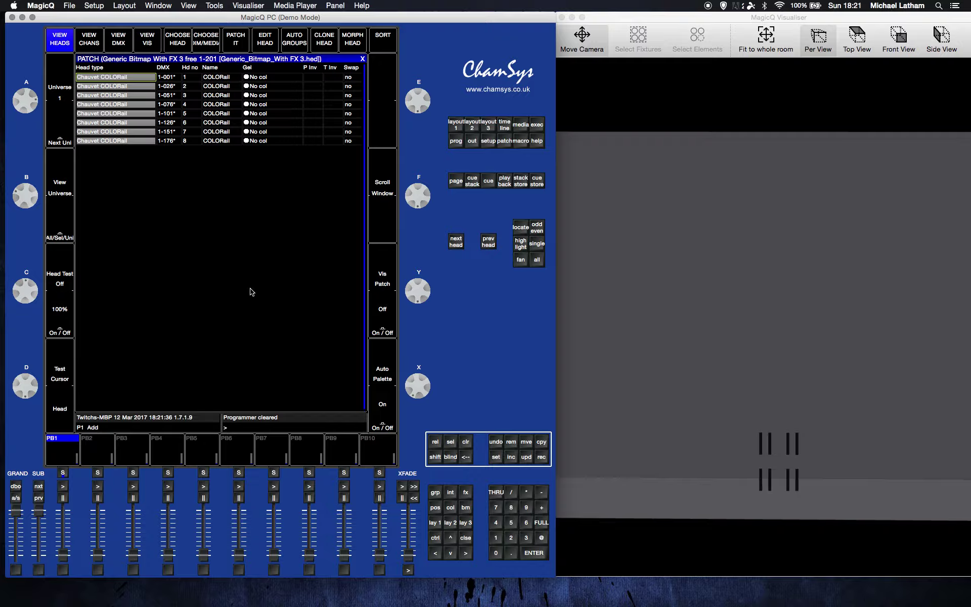
click(456, 126)
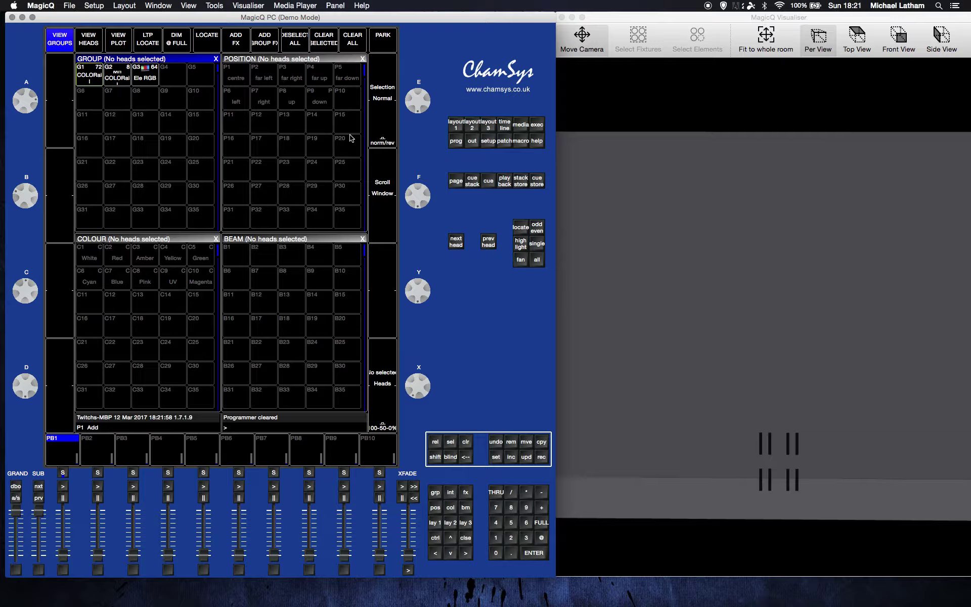
click(471, 141)
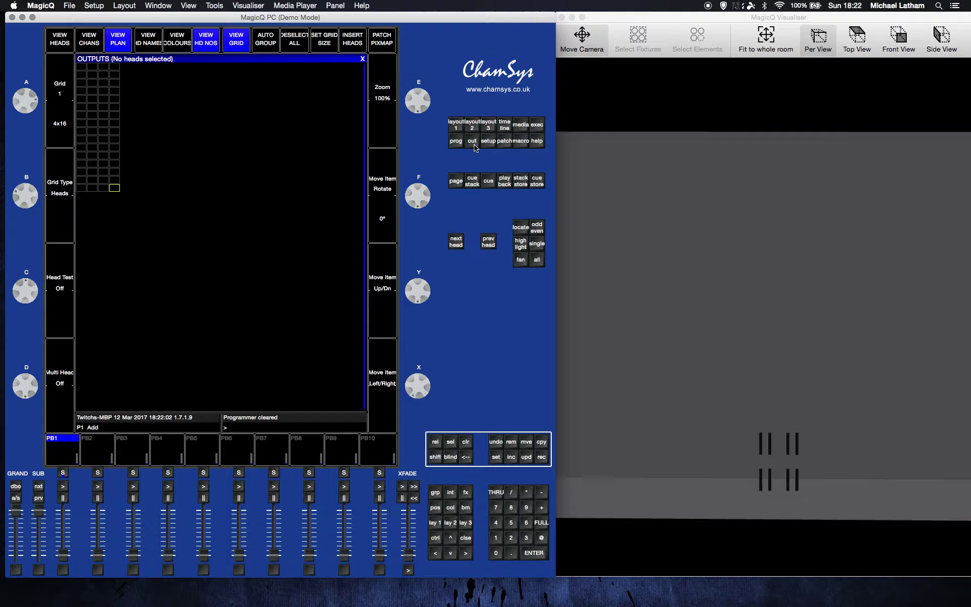
click(70, 50)
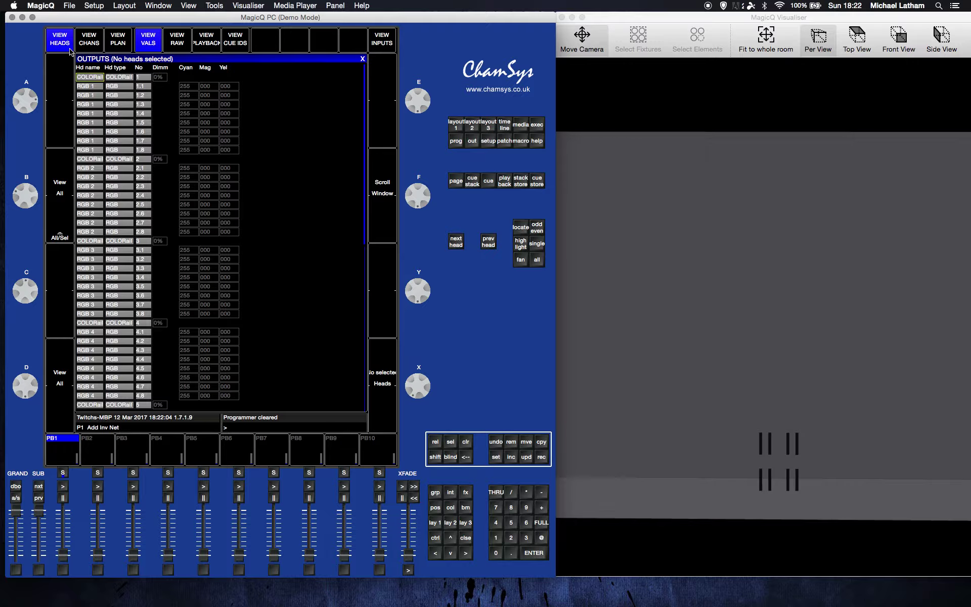
click(82, 44)
click(127, 42)
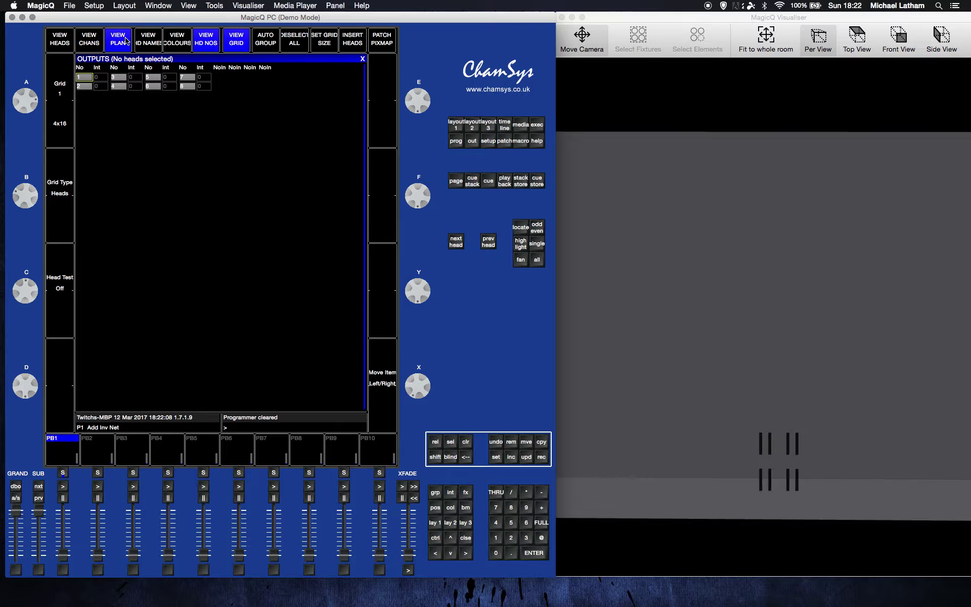
click(331, 45)
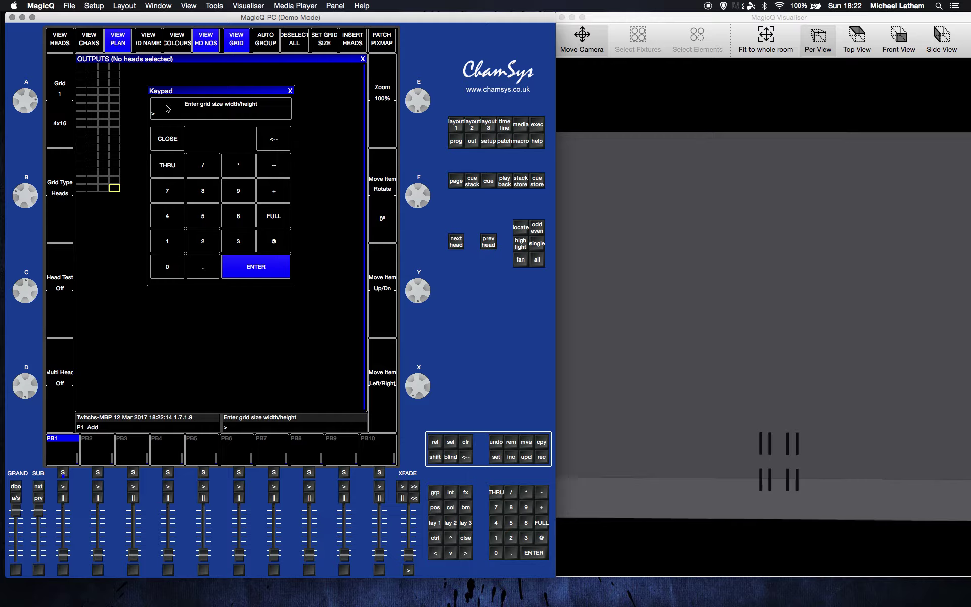
click(290, 92)
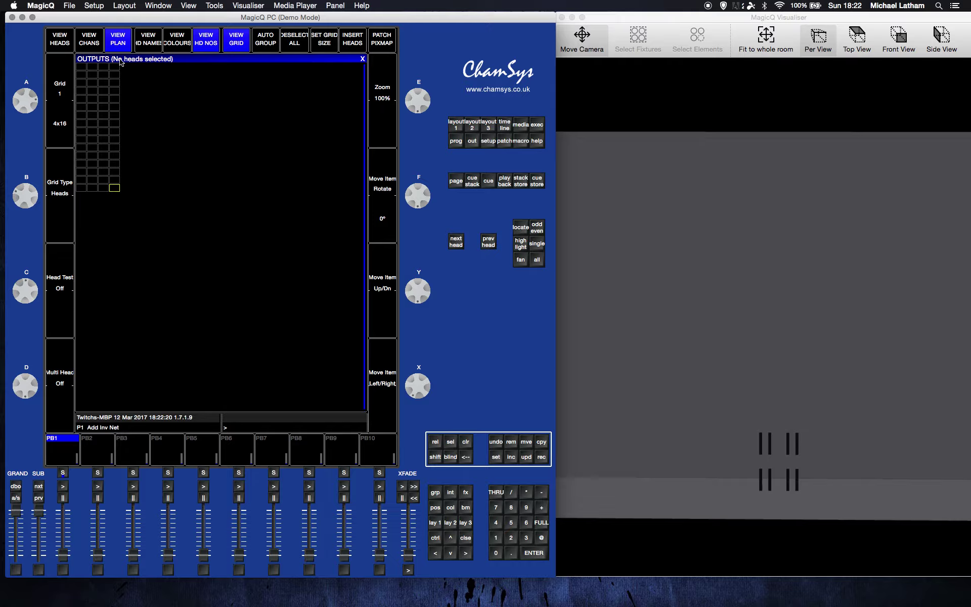
Insert the Ele RGB group's heads vertically into all cells of the 4x16 output plan grid
click(457, 123)
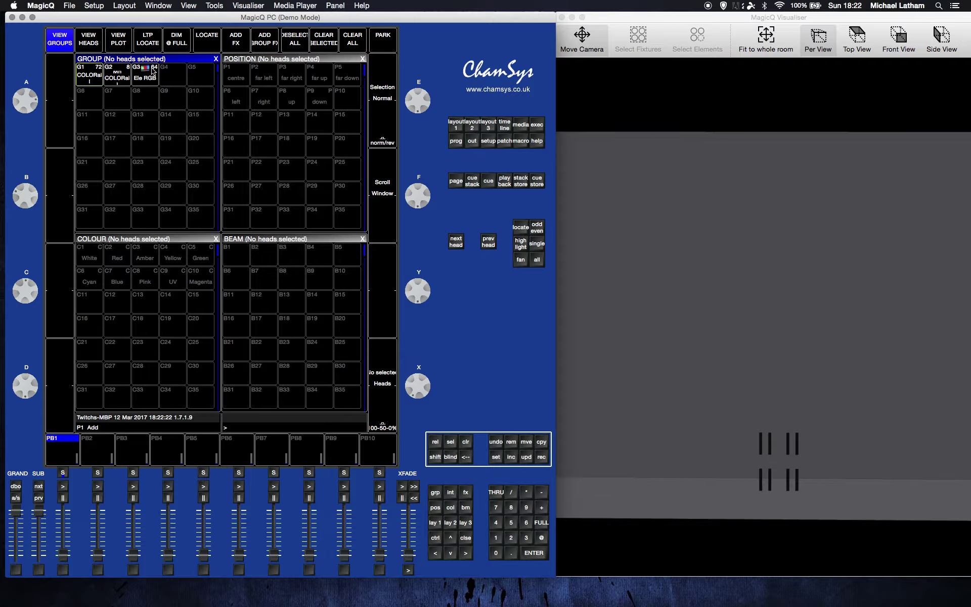
click(152, 71)
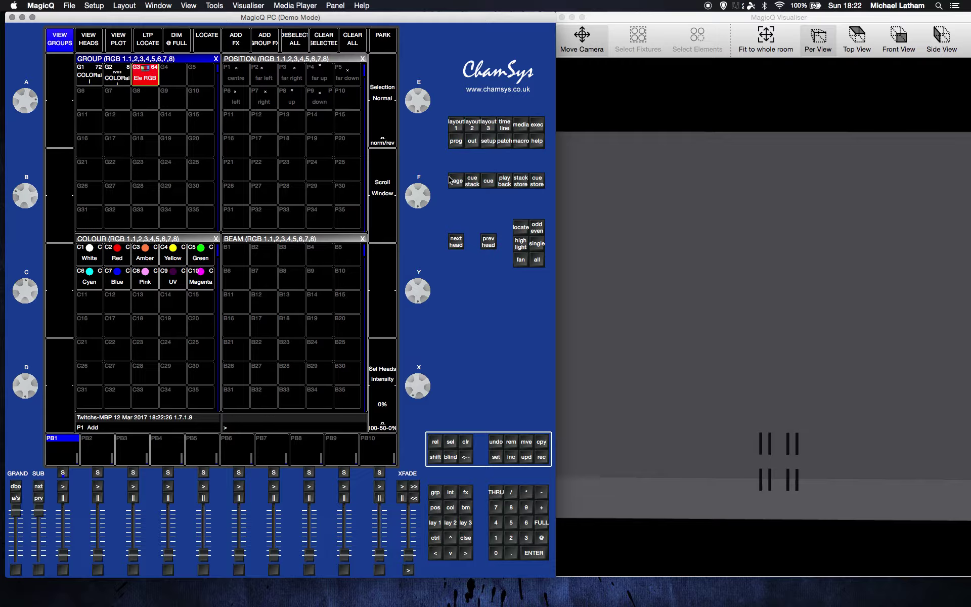
click(475, 142)
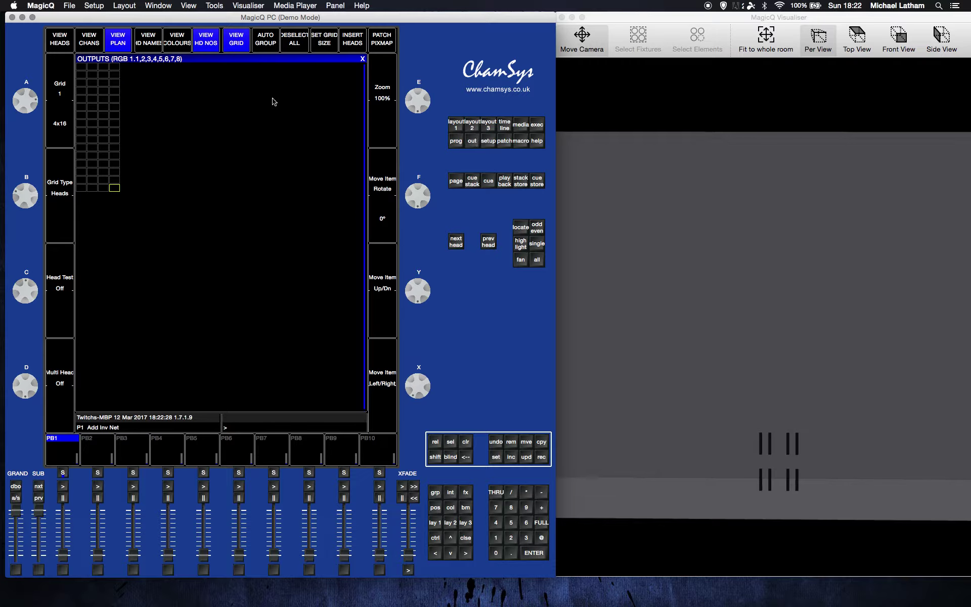
drag(80, 67, 117, 189)
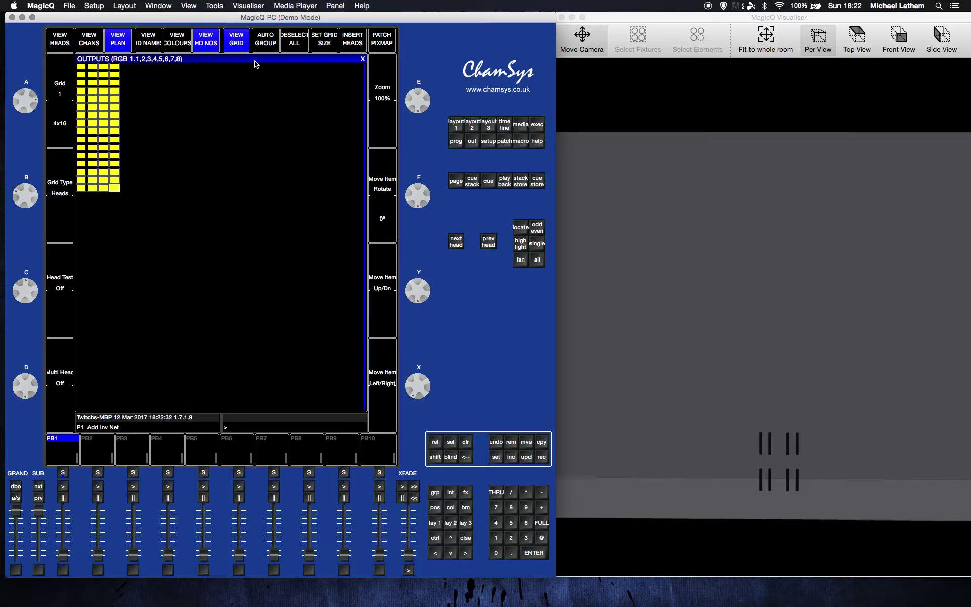
click(351, 46)
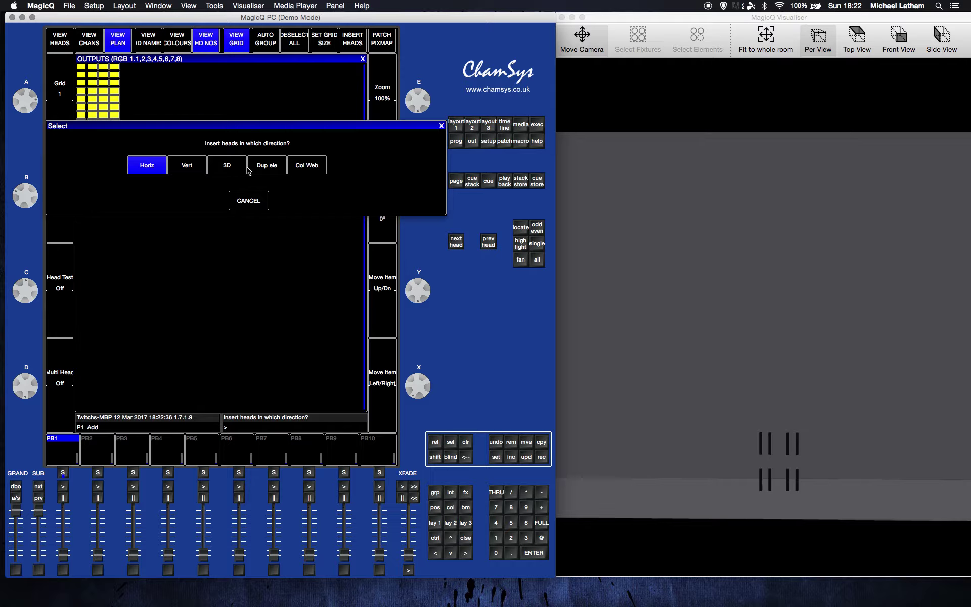
click(187, 167)
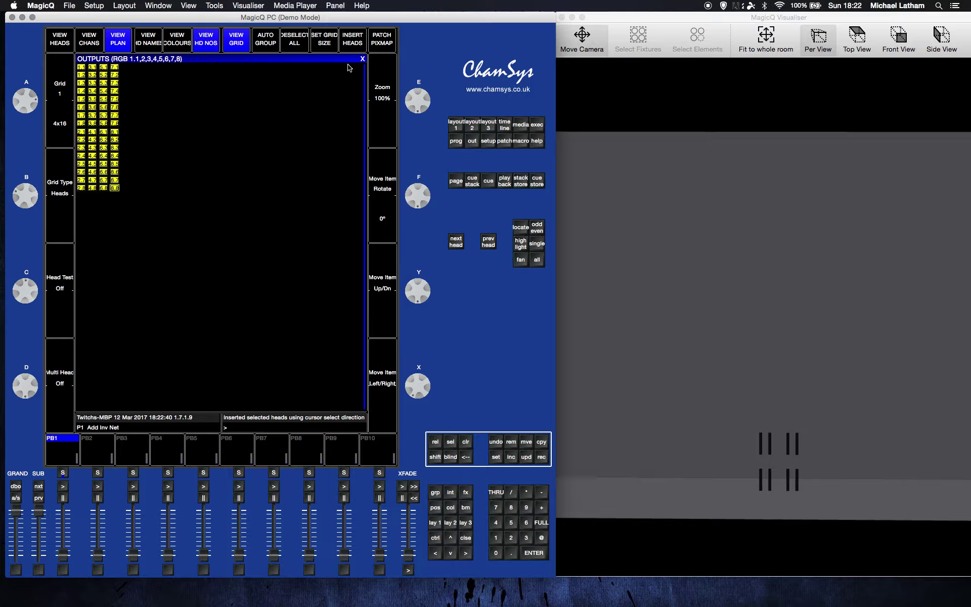
Patch a pixelmap engine with 3 layers on the grid
click(382, 46)
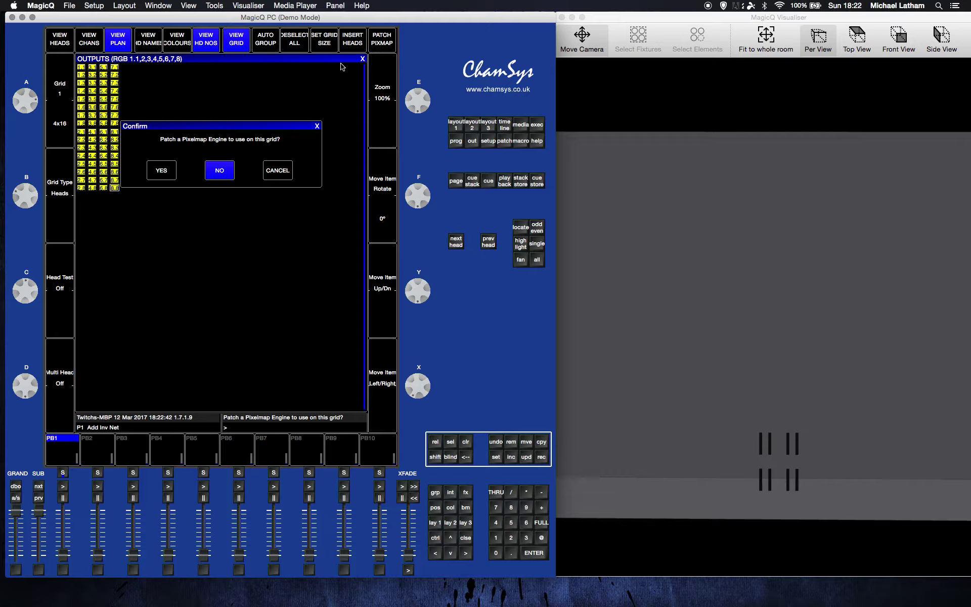
click(160, 170)
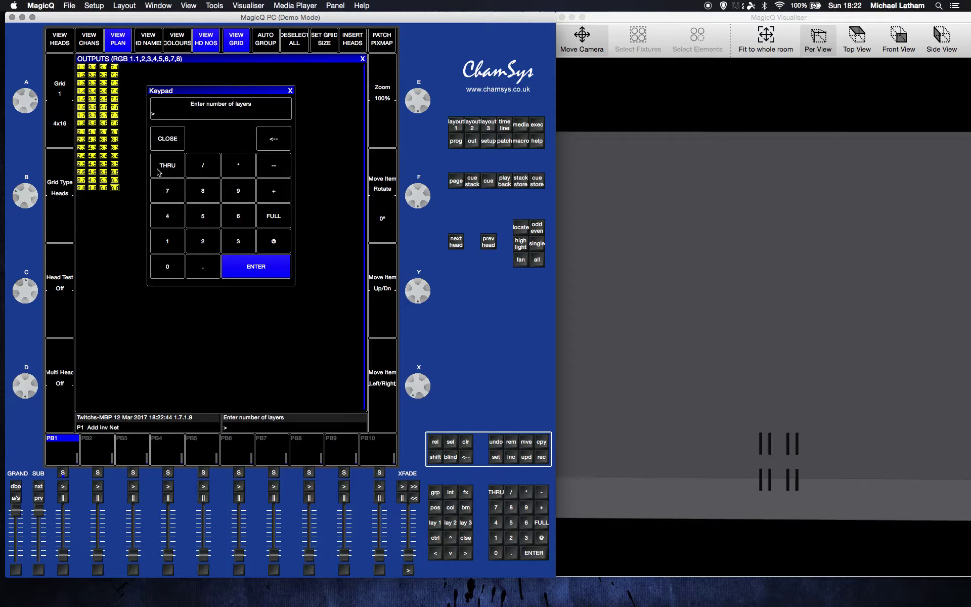
click(239, 242)
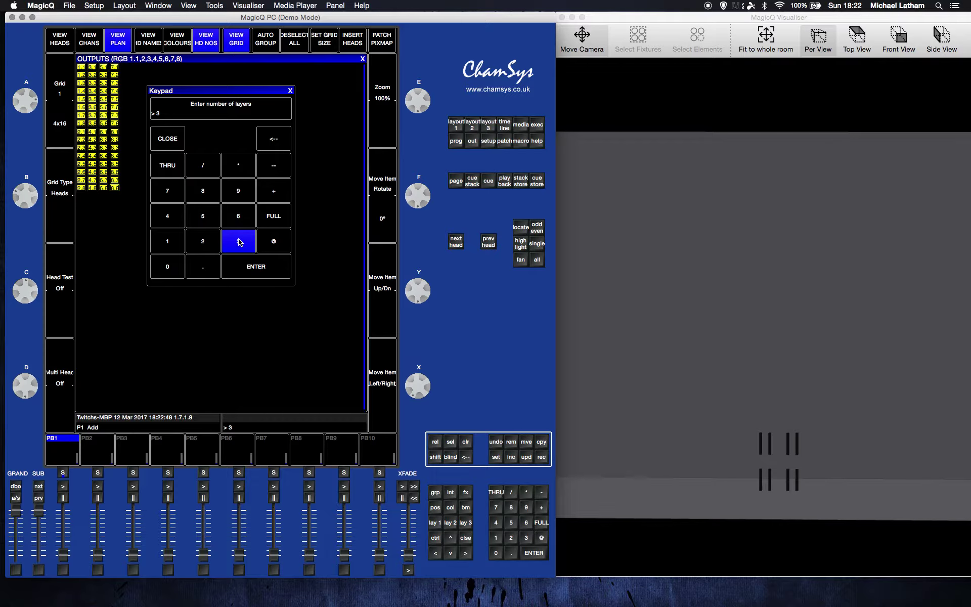
click(242, 269)
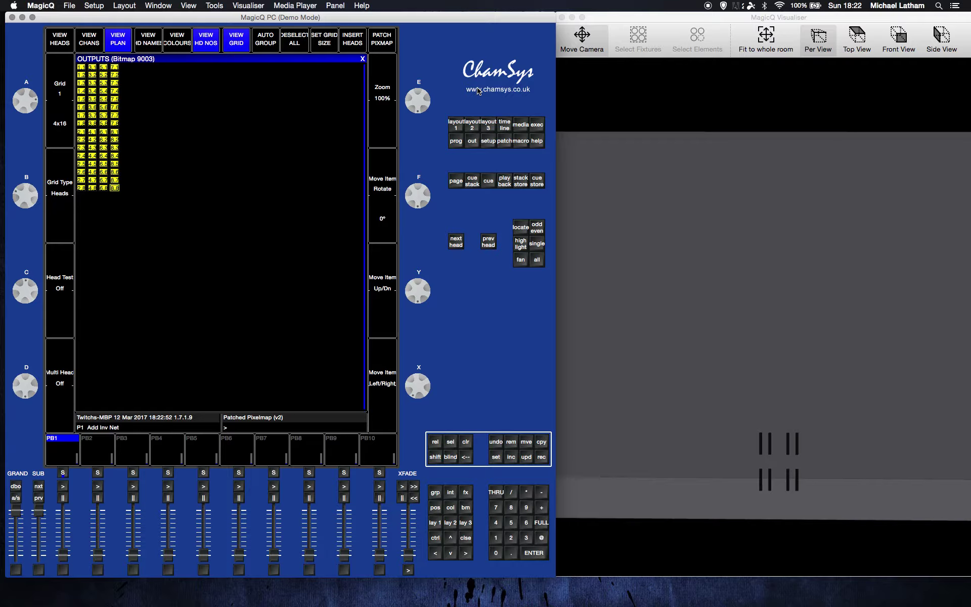
Check the pixelmap heads in the patch, the Bitmap group and the layers in the media window
click(504, 141)
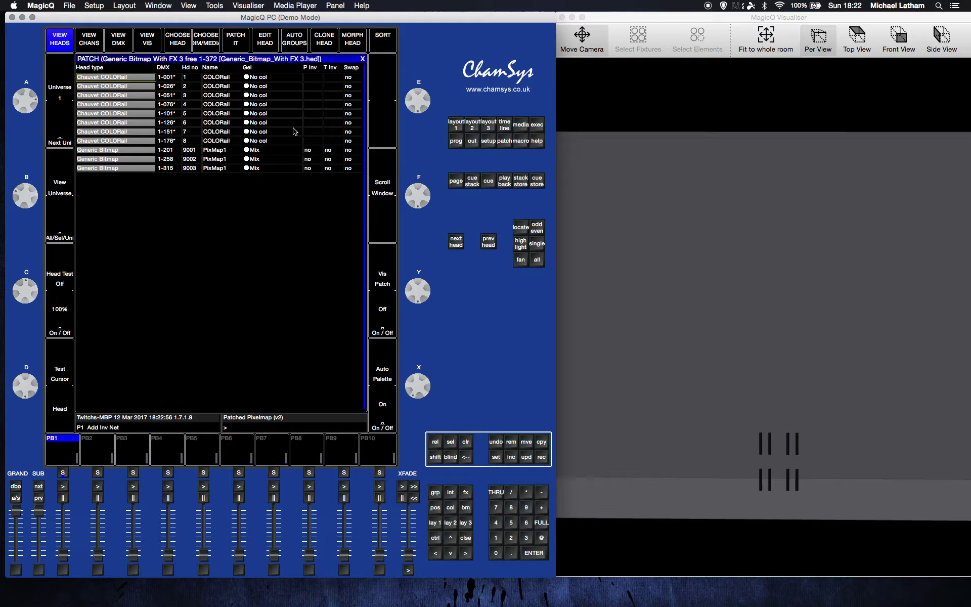
click(472, 130)
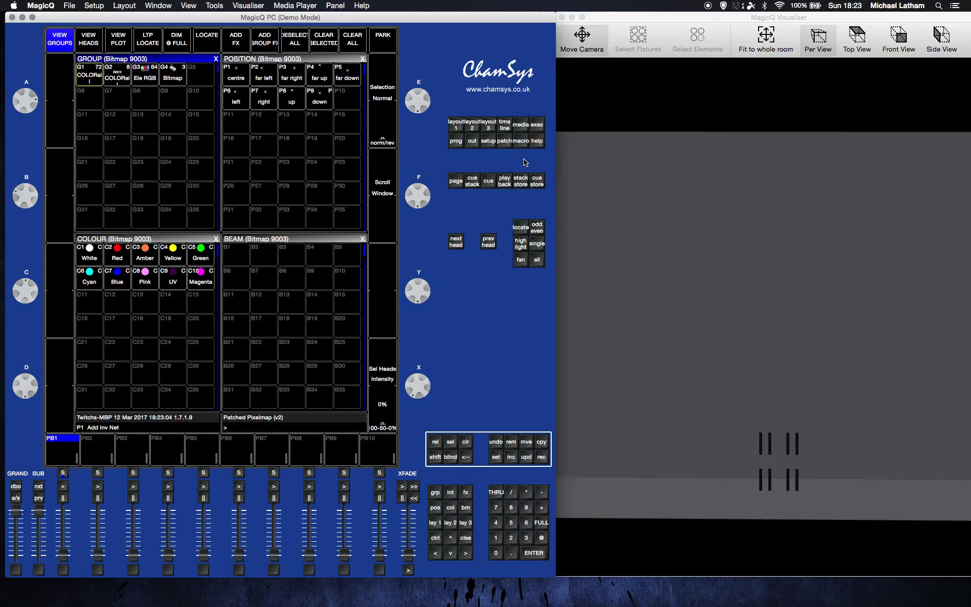
click(518, 130)
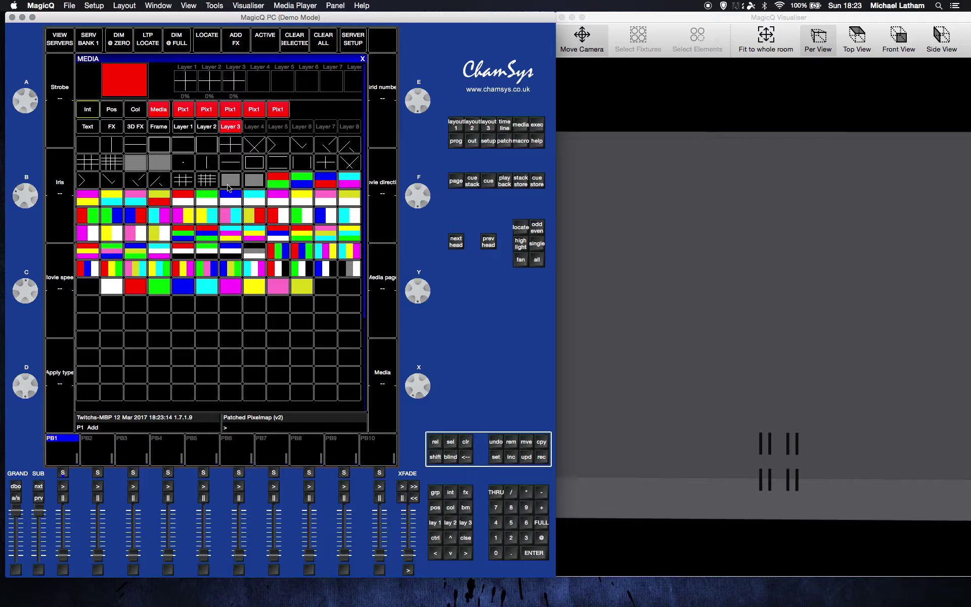
click(451, 126)
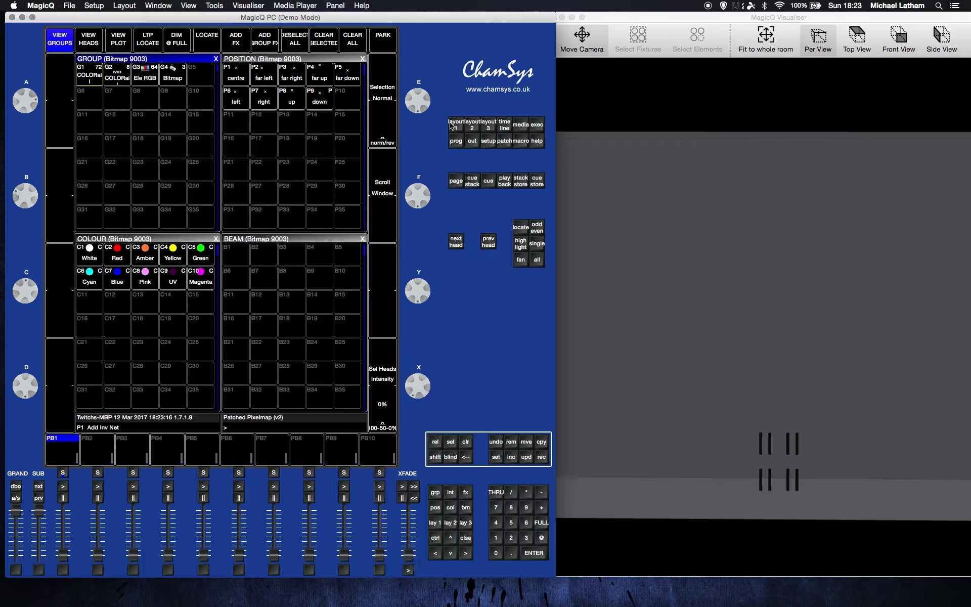
Locate the Bitmap group and bring the COLORail master group's dimmers to full
click(172, 75)
click(207, 40)
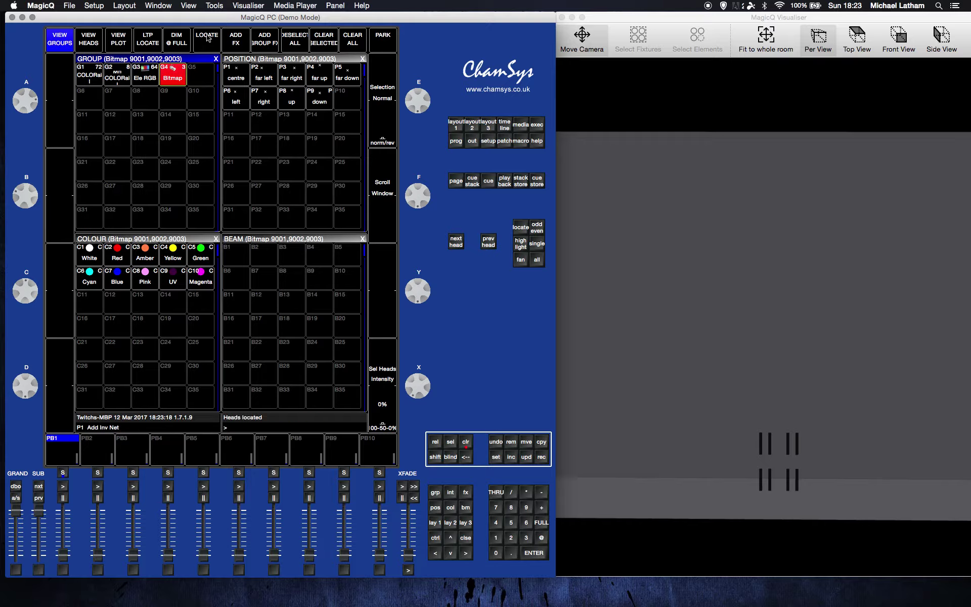
click(129, 79)
click(175, 44)
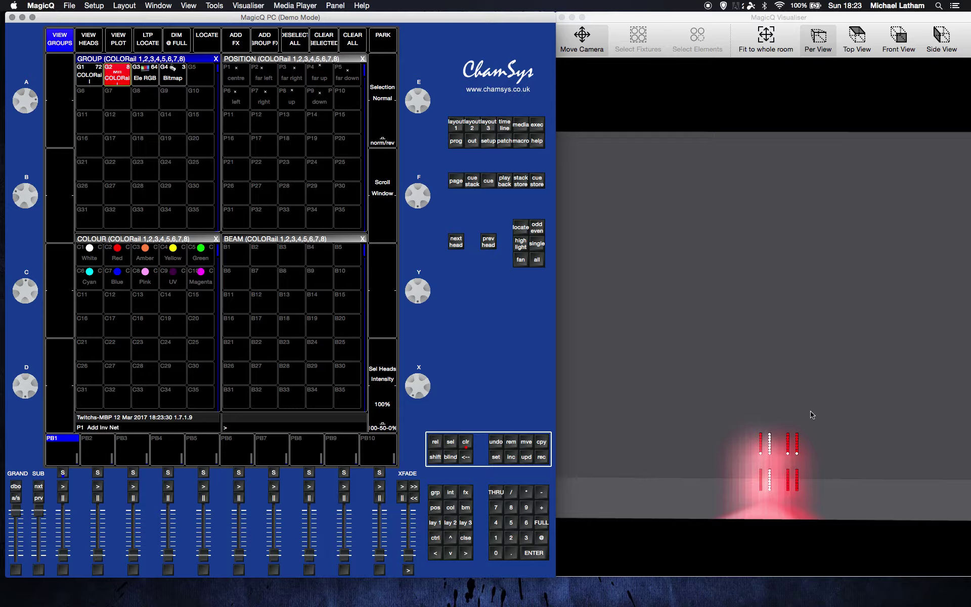
Test the green-and-white split media on all three Bitmap layers and reset their media to blank 000
click(182, 78)
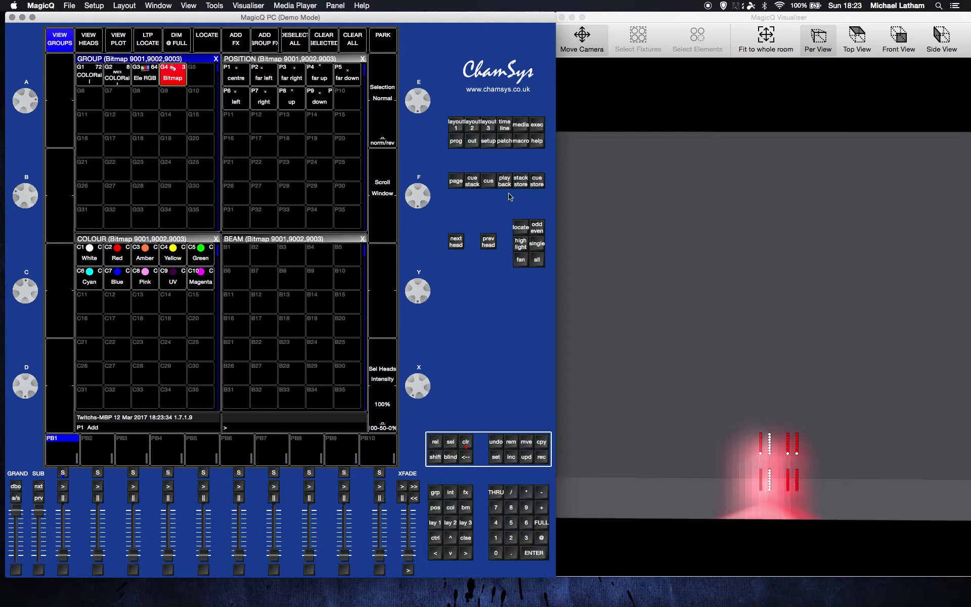
click(521, 126)
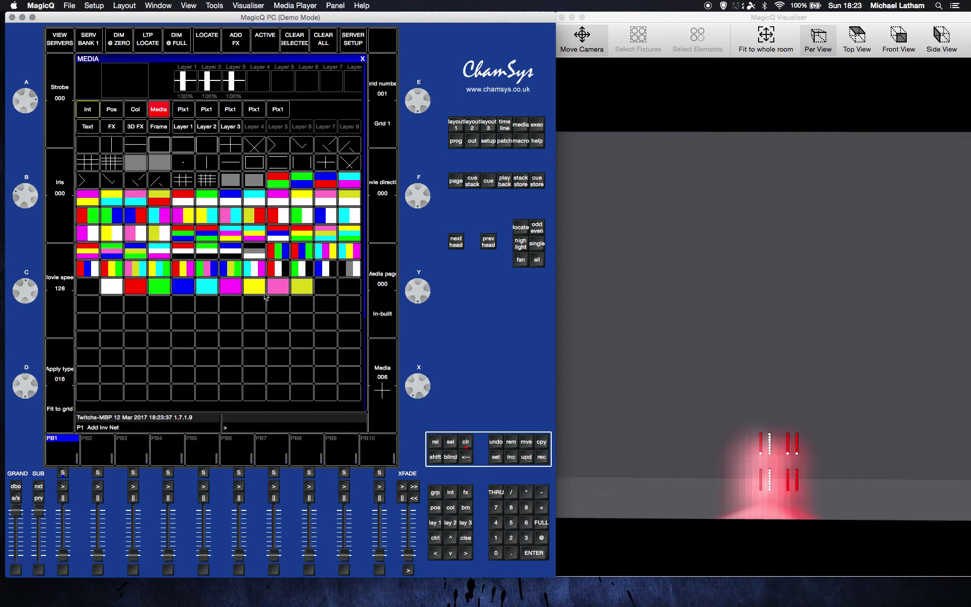
click(312, 213)
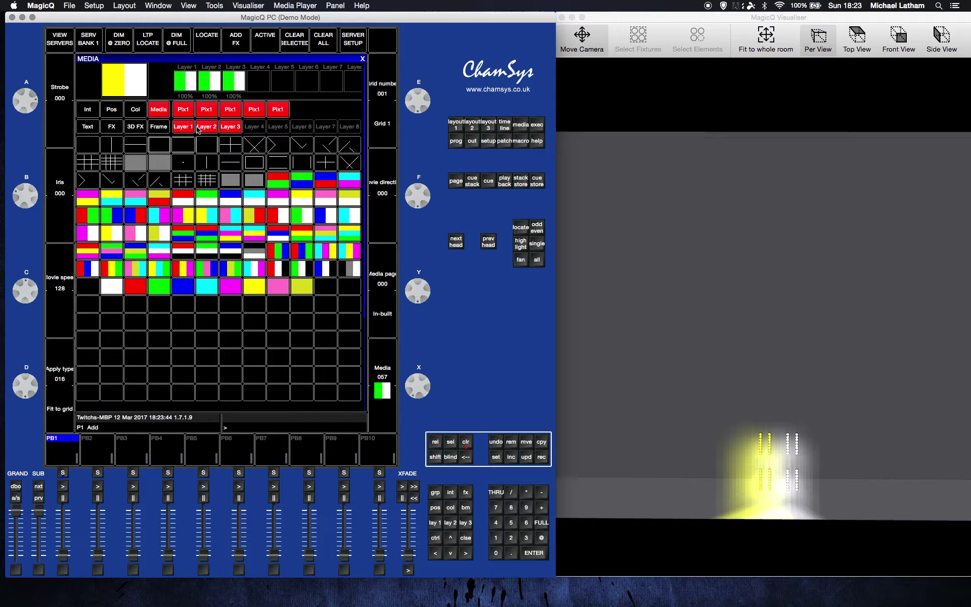
click(87, 146)
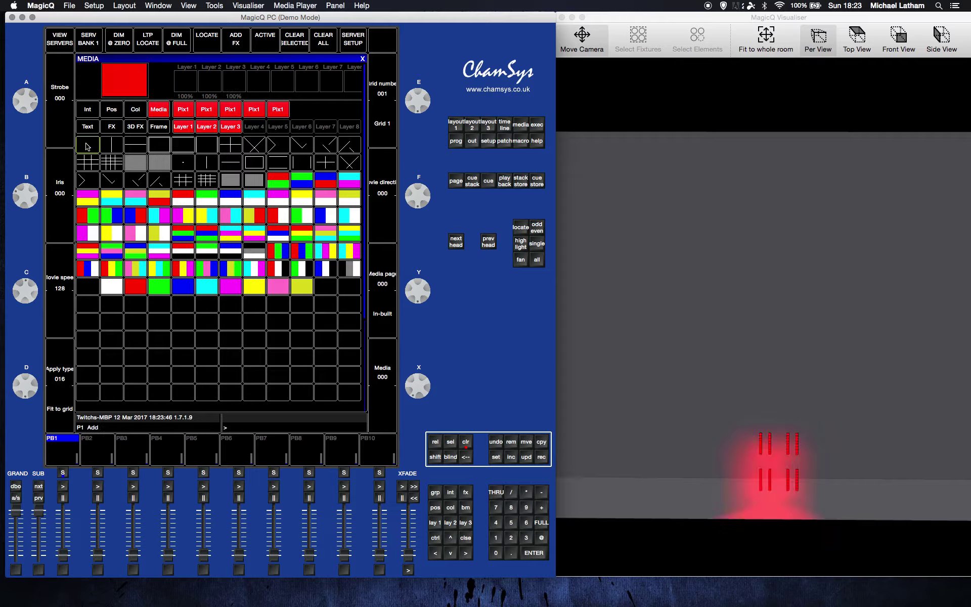
Apply the Red palette to the Ele RGB group and set its red, green and blue levels to 0%
click(455, 124)
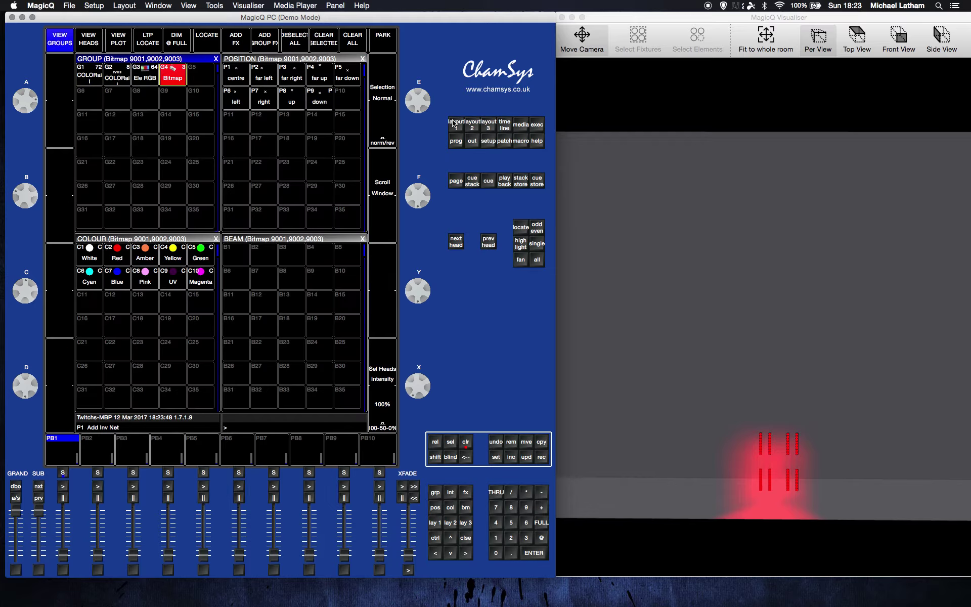
click(125, 82)
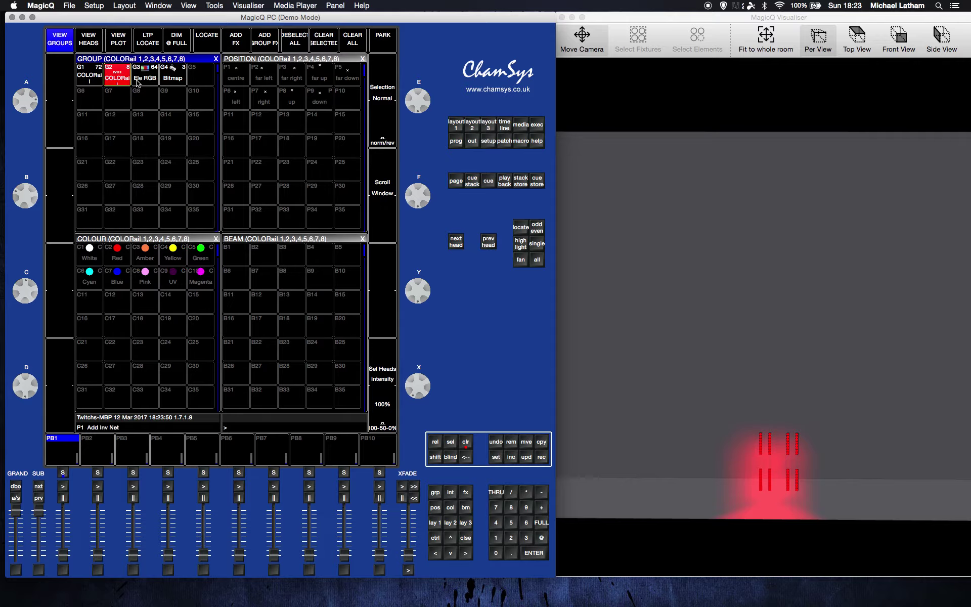
click(137, 82)
click(118, 259)
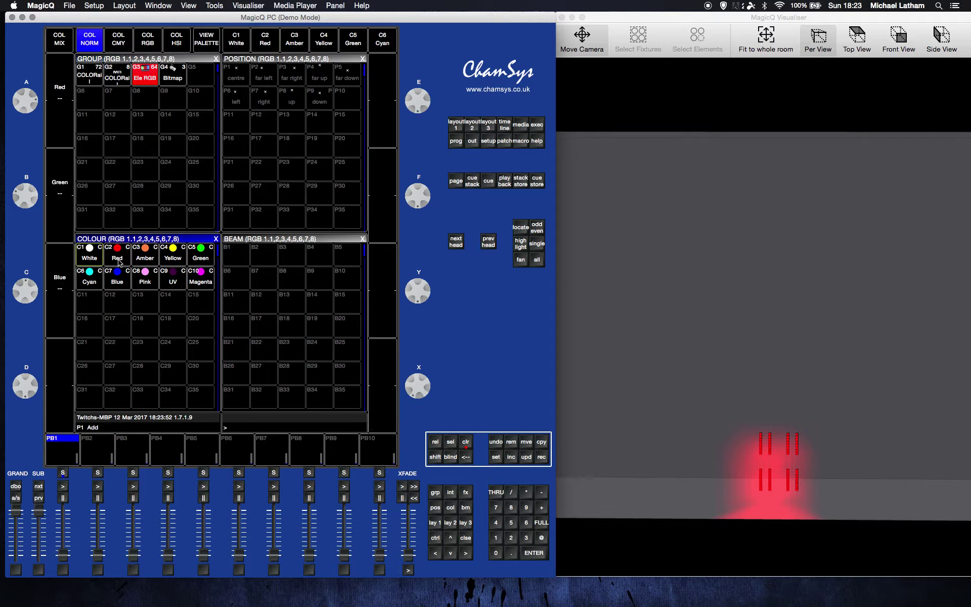
click(56, 146)
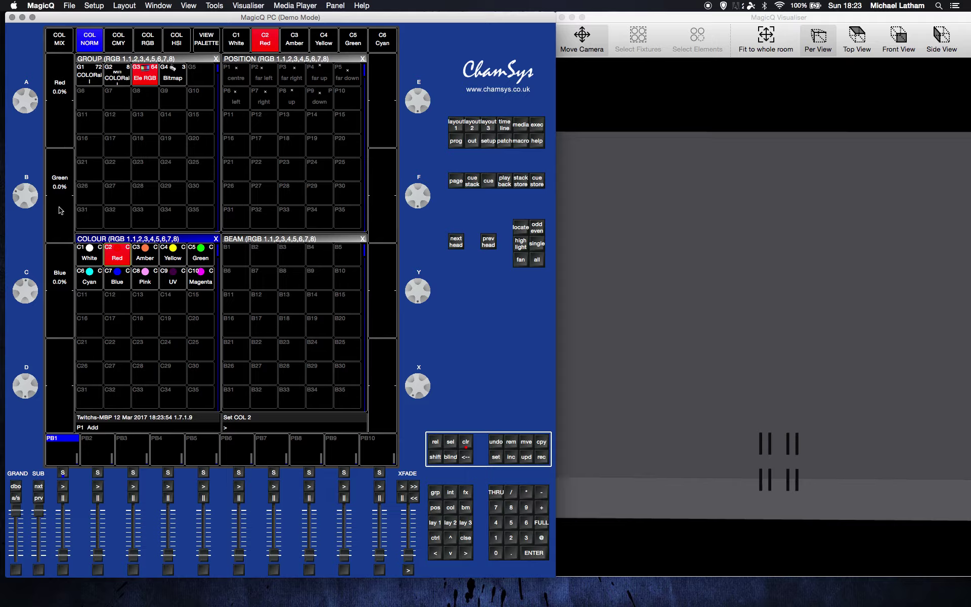
click(64, 227)
click(60, 168)
Try to assign the blue-and-red striped media to pixelmap layer 1 without reselecting the Bitmap group
click(472, 142)
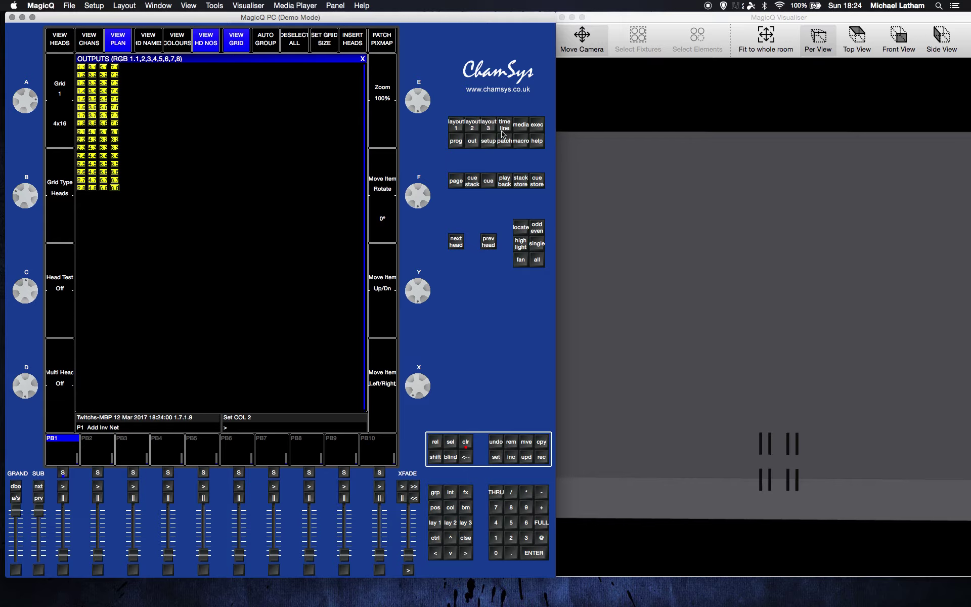
click(521, 126)
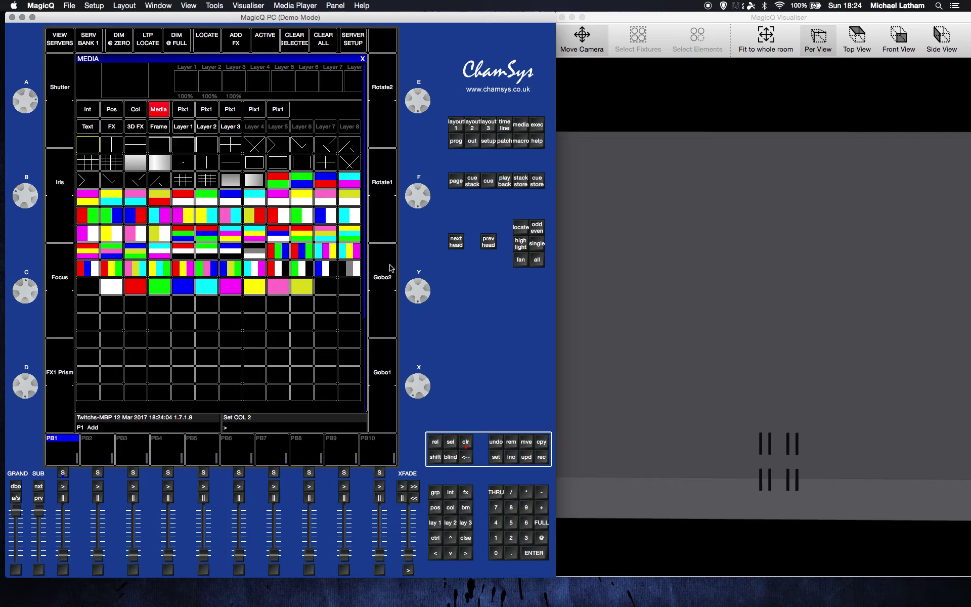
click(326, 178)
click(186, 130)
Select the Bitmap group and assign the horizontally divided green-and-white media 041 to pixelmap Layer 1
click(456, 124)
click(170, 71)
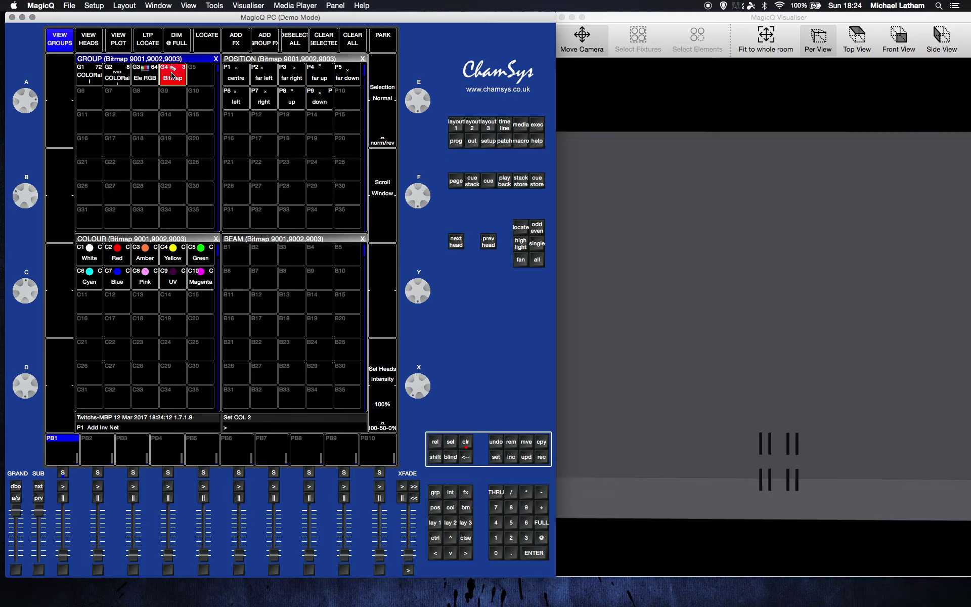
click(521, 126)
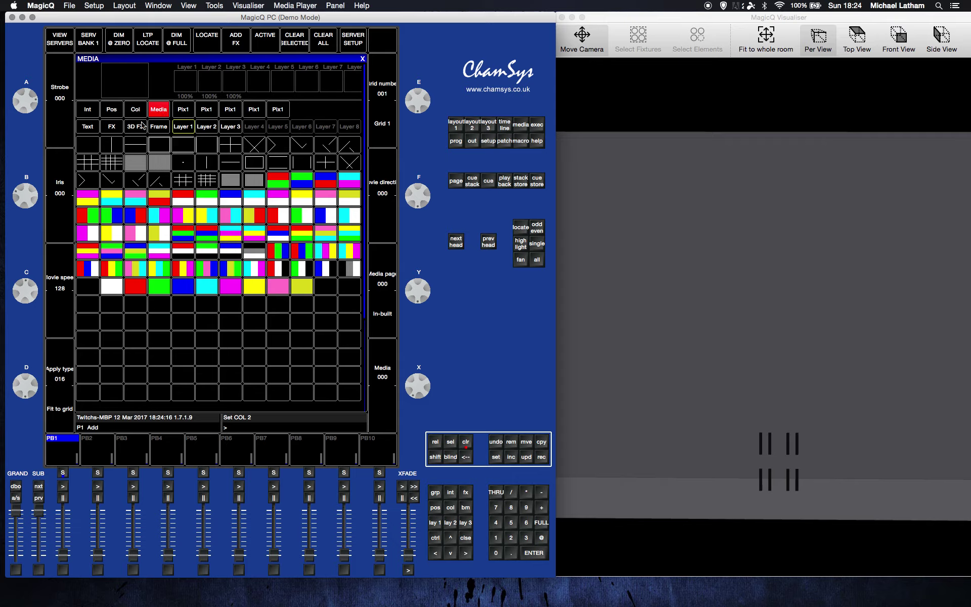
click(184, 128)
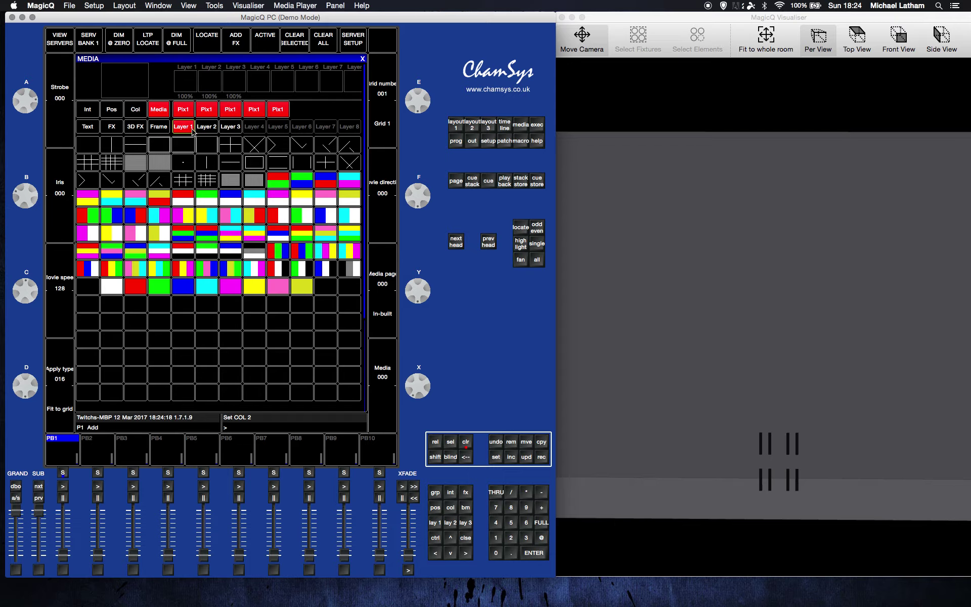
click(203, 200)
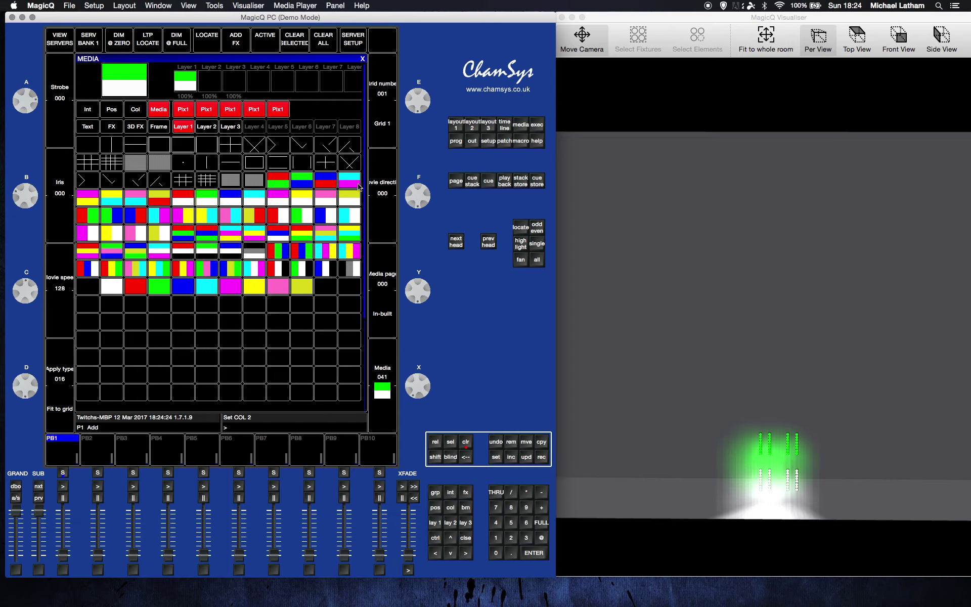
Try several side-by-side two-colour media on Layer 1, including green-and-white 057, ending with yellow-and-red 055
click(341, 215)
click(302, 215)
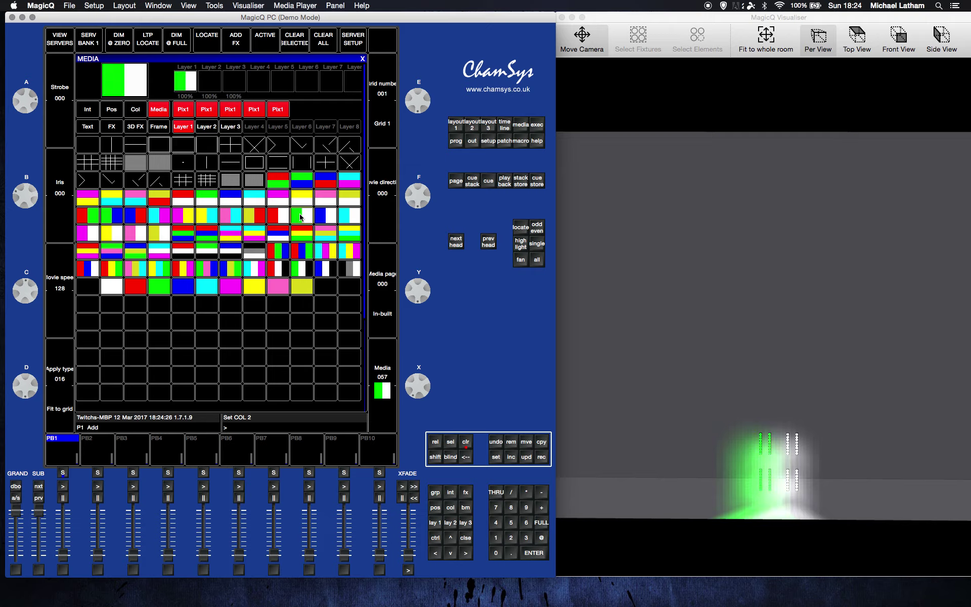
click(257, 216)
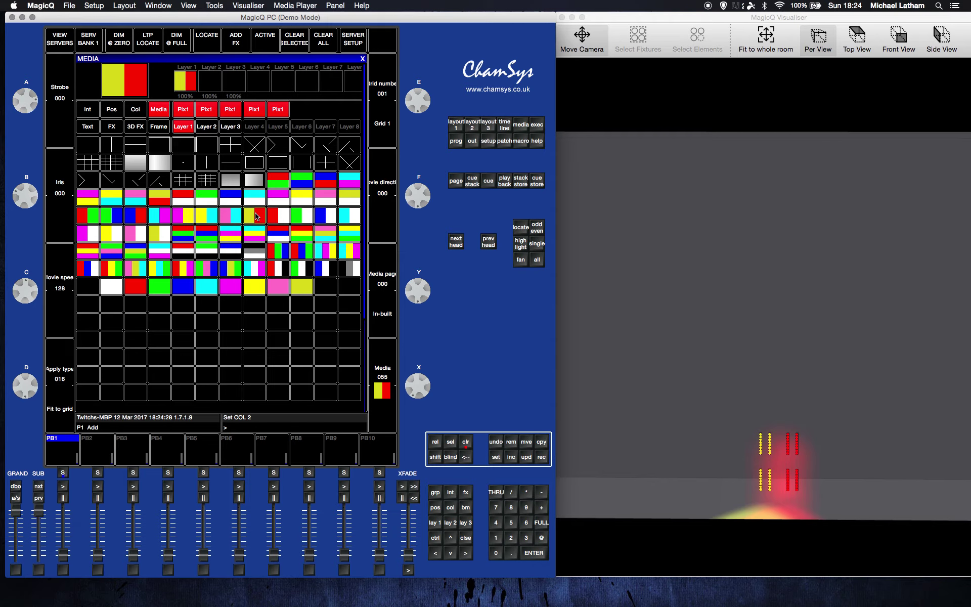
Set Layer 1's media page to Movie 1 and play the black-and-gold radial movie 015
click(384, 338)
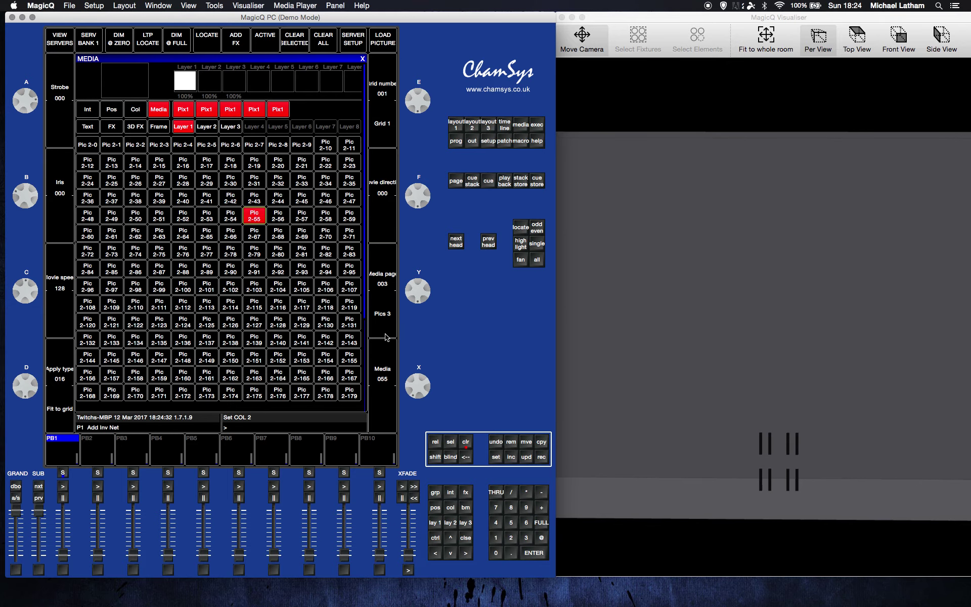
click(385, 337)
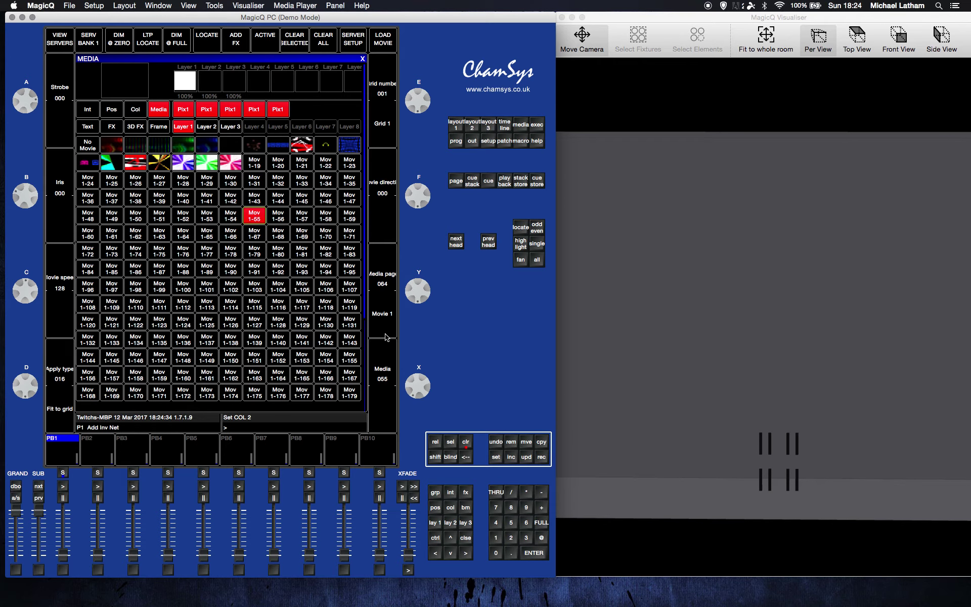
click(158, 161)
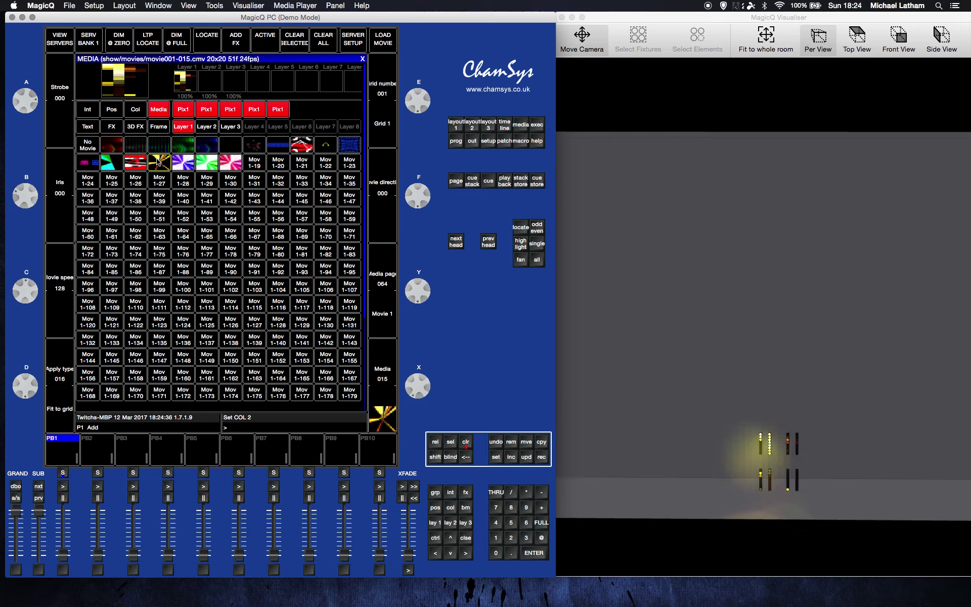